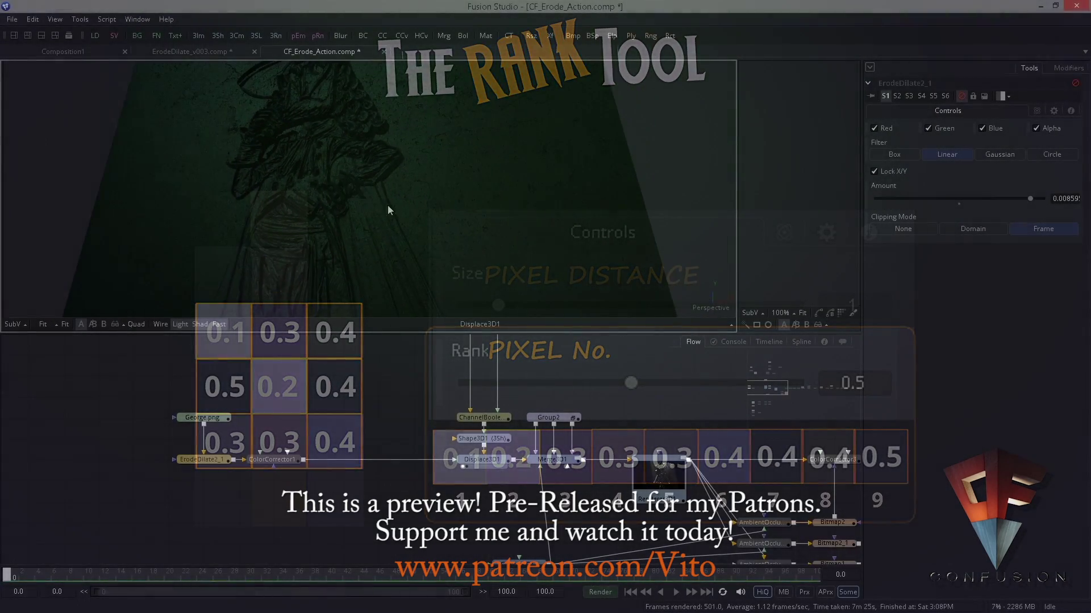
- Compare the displaced relief with the ErodeDilate2_1 node bypassed and enabled from several viewing angles
left_click_drag(389, 248, 377, 155)
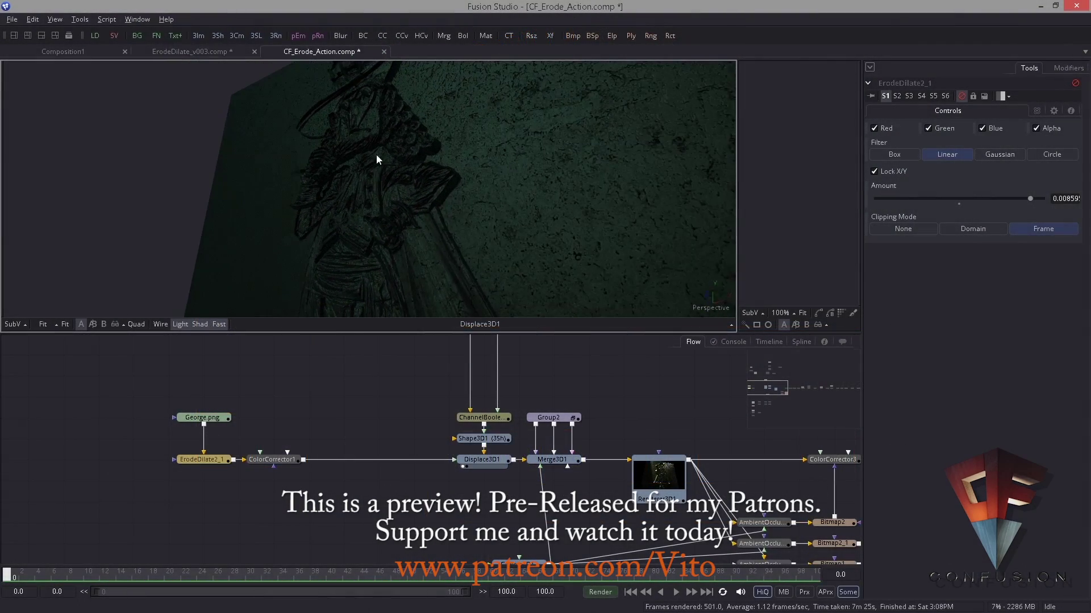
left_click_drag(503, 255, 321, 408)
key("ctrl+p")
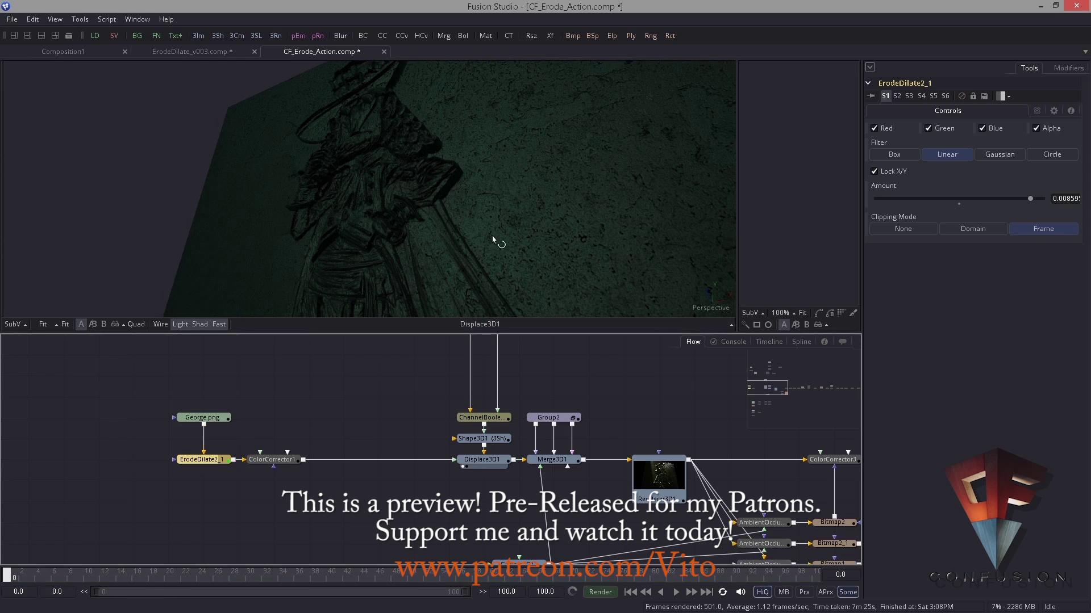
left_click_drag(476, 259, 363, 199)
key("ctrl+p")
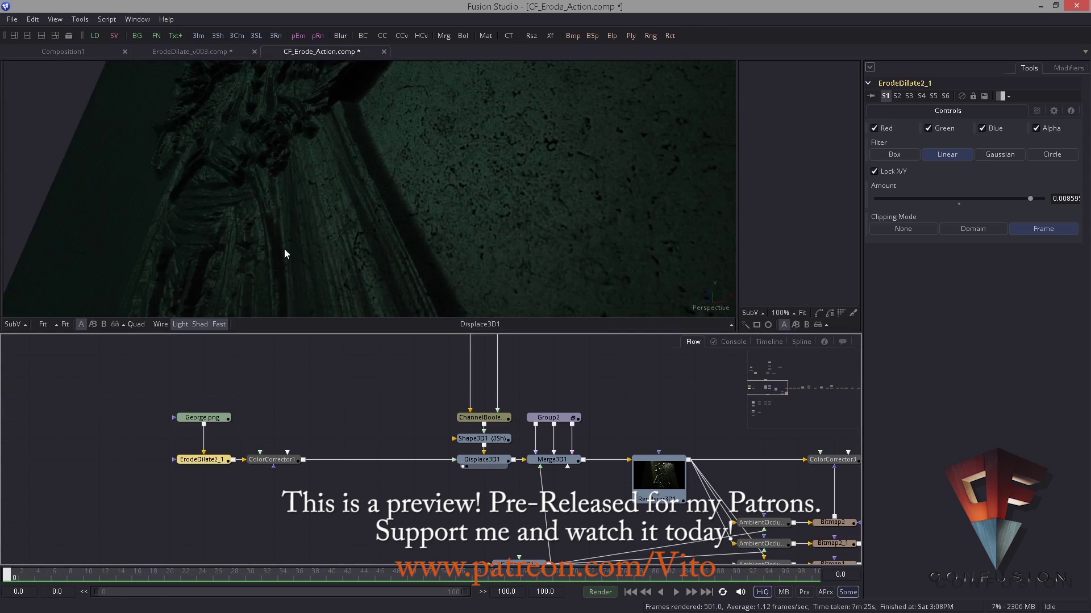
left_click_drag(348, 237, 506, 264)
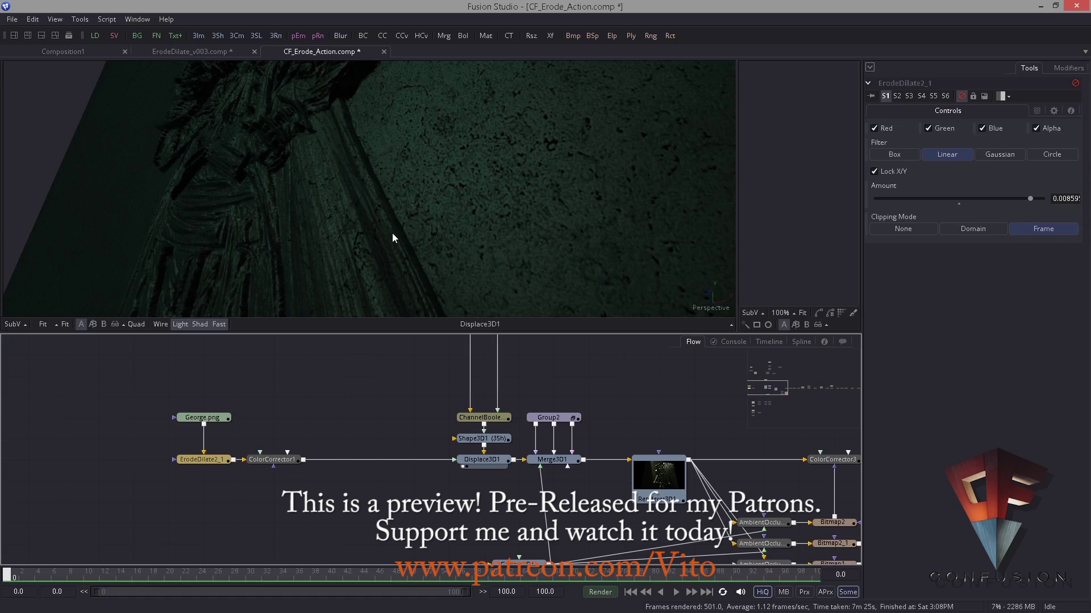
key("ctrl+p")
left_click_drag(351, 230, 193, 217)
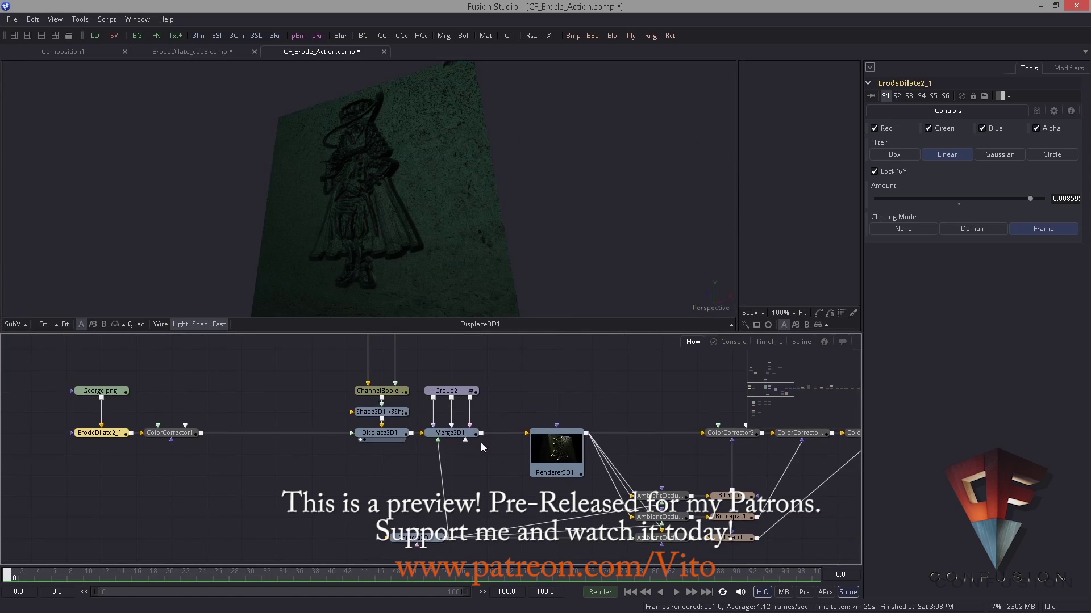
- Inspect the lit scene at Merge3D1, the Renderer3D1 render and the color correction stages that follow it
left_click(430, 439)
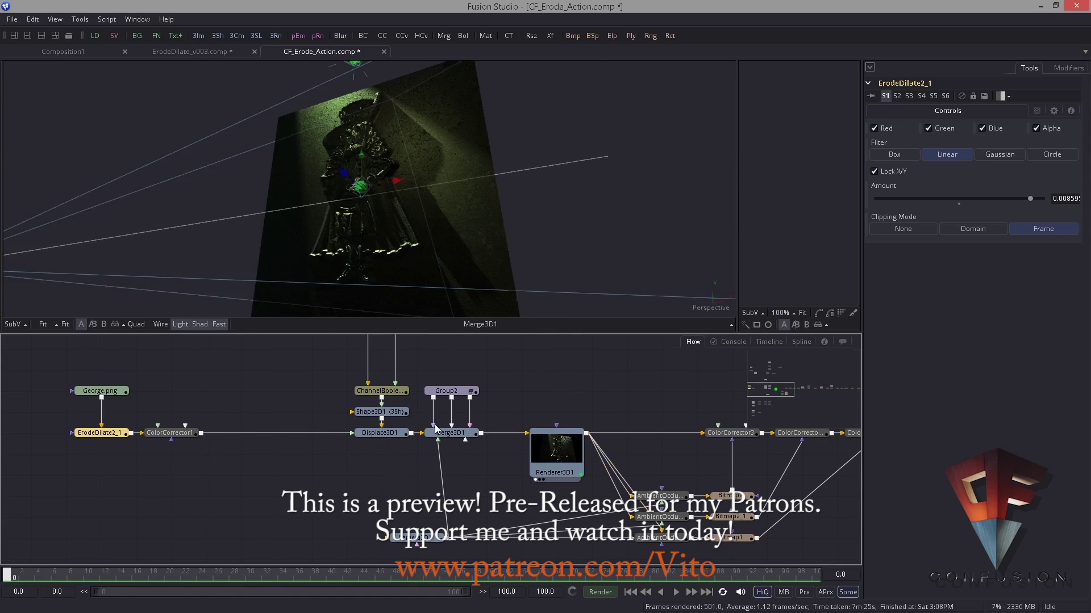
left_click(535, 479)
left_click_drag(535, 447, 333, 426)
left_click_drag(475, 354, 404, 341)
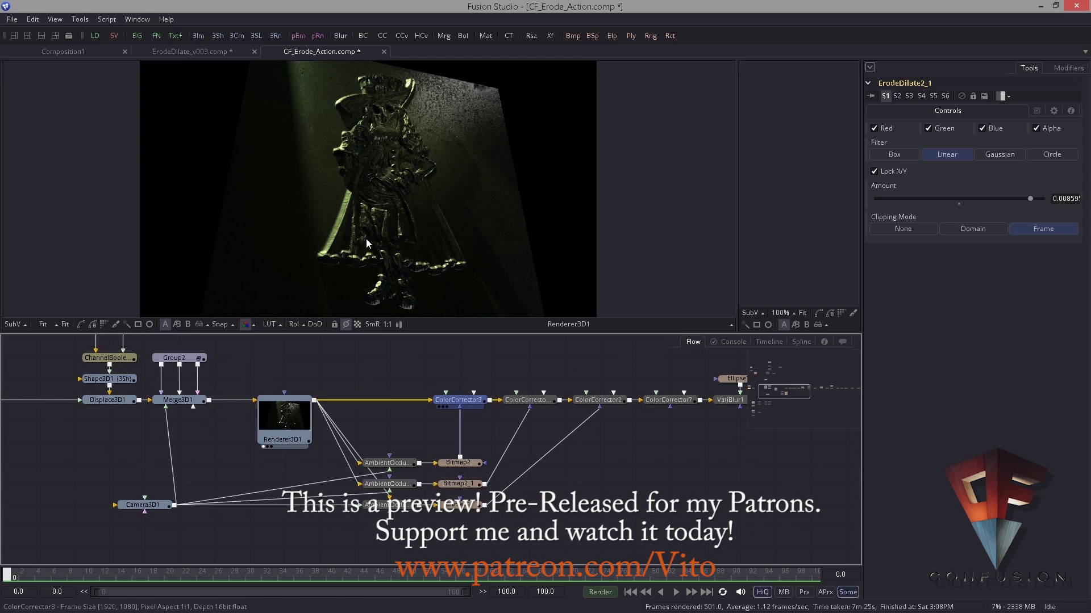
left_click(438, 406)
left_click_drag(562, 401, 435, 415)
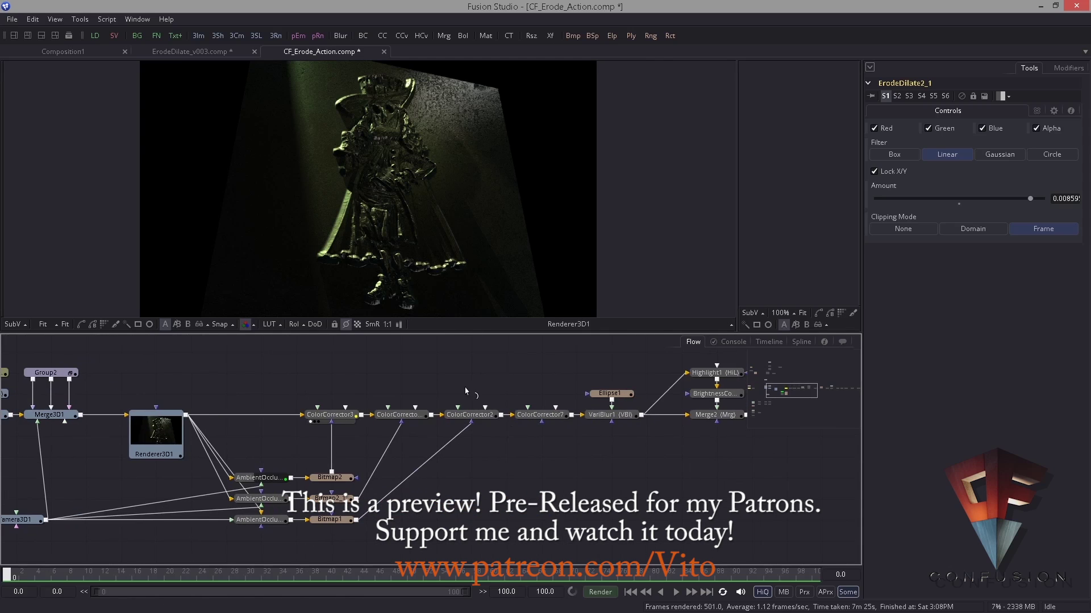
left_click_drag(594, 386, 522, 392)
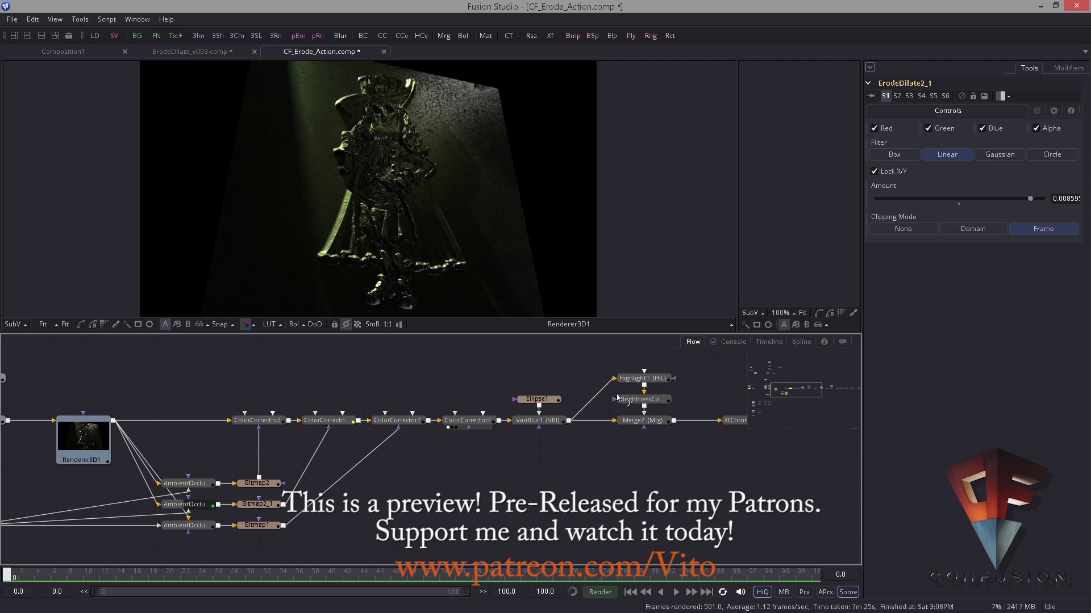
- Display the final ChannelBooleans node at the end of the compositing chain and examine the finished image
left_click_drag(692, 391, 176, 397)
left_click_drag(623, 400, 282, 421)
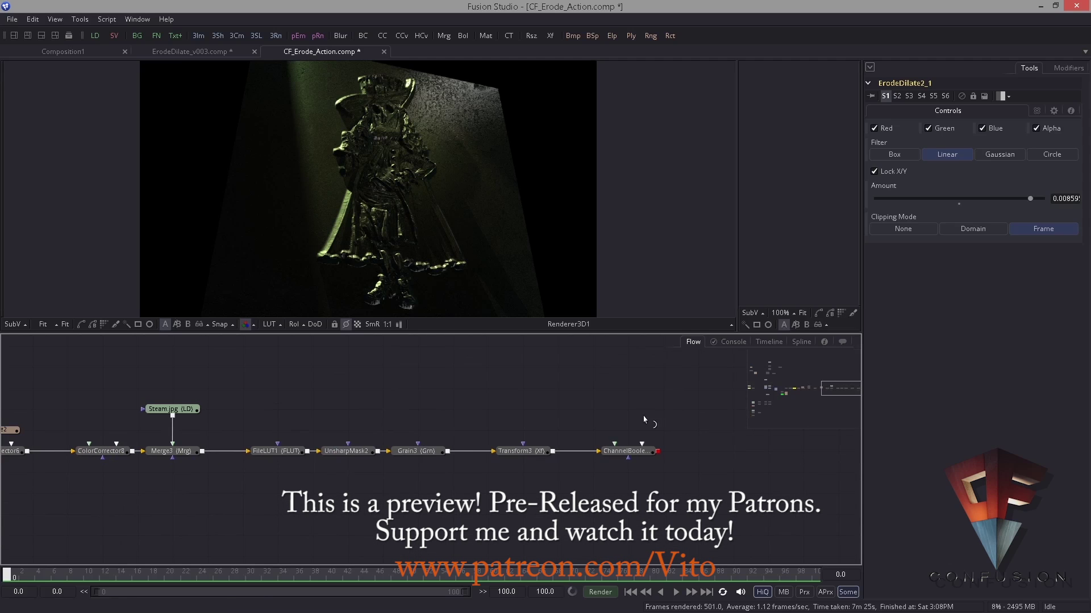
left_click(607, 457)
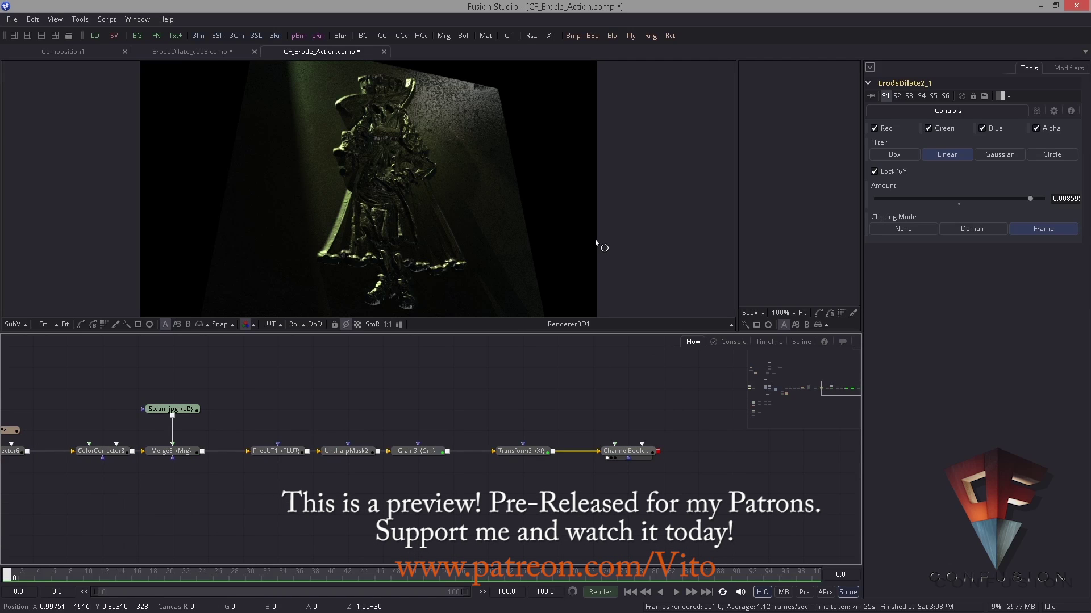
left_click_drag(426, 208, 495, 202)
scroll(495, 202, "down", 1)
scroll(471, 455, "down", 1)
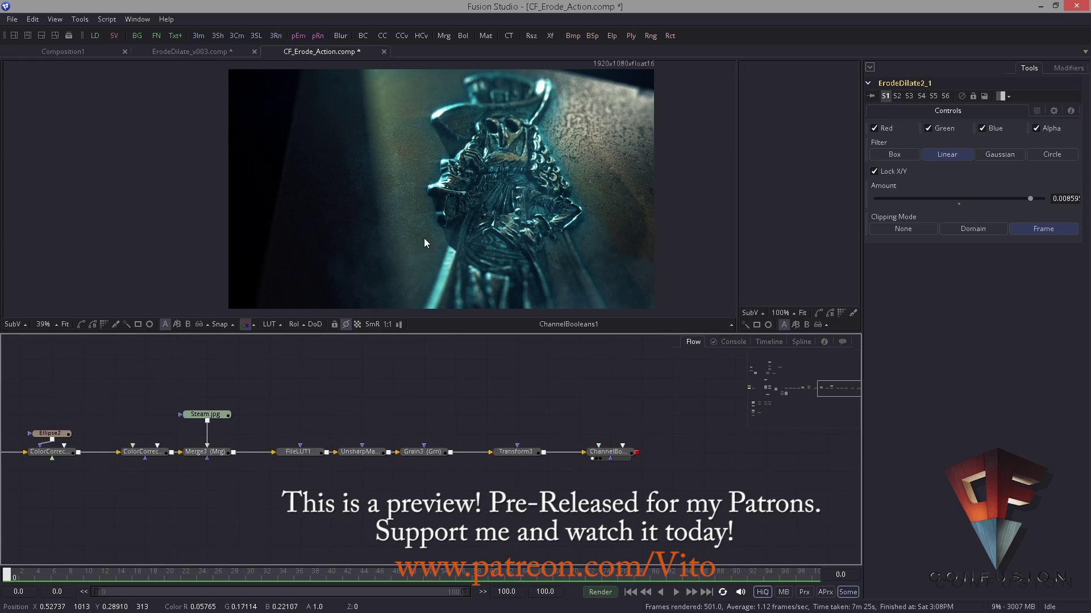
left_click_drag(468, 265, 434, 269)
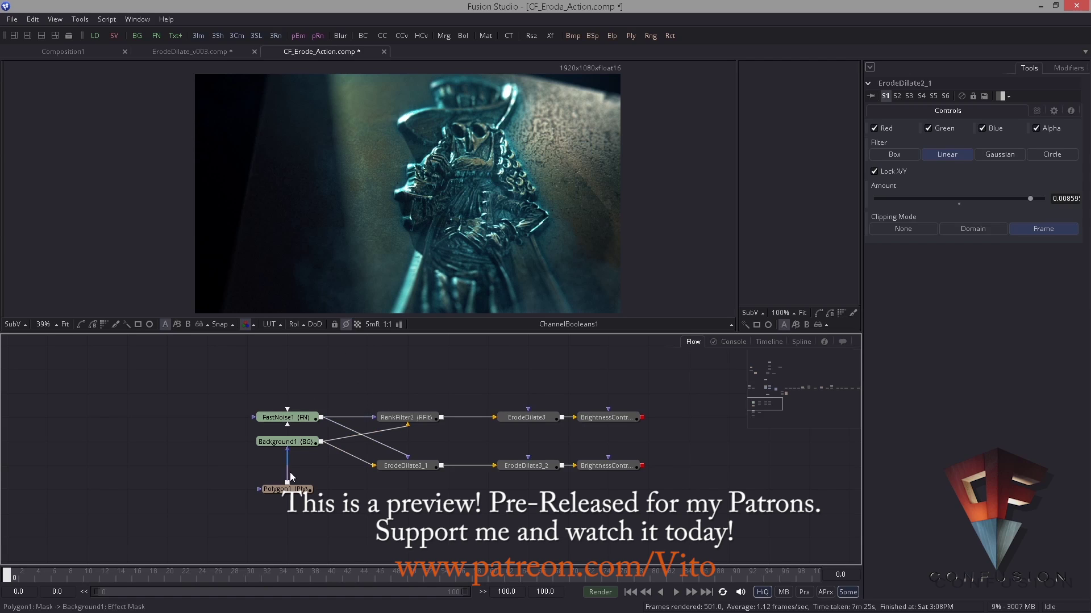
- Inspect the Background1 spiral, the FastNoise1 node and the RankFilter2 result in the viewer
left_click(291, 448)
left_click_drag(291, 449, 357, 195)
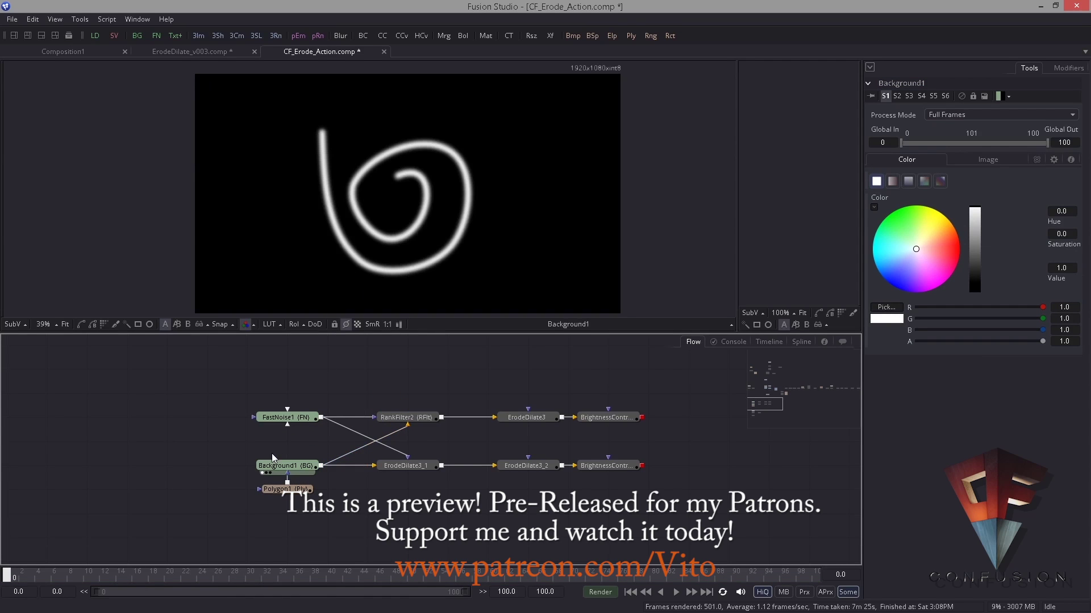
left_click(363, 417)
left_click_drag(299, 417, 289, 295)
left_click_drag(382, 417, 371, 284)
left_click_drag(321, 418, 403, 422)
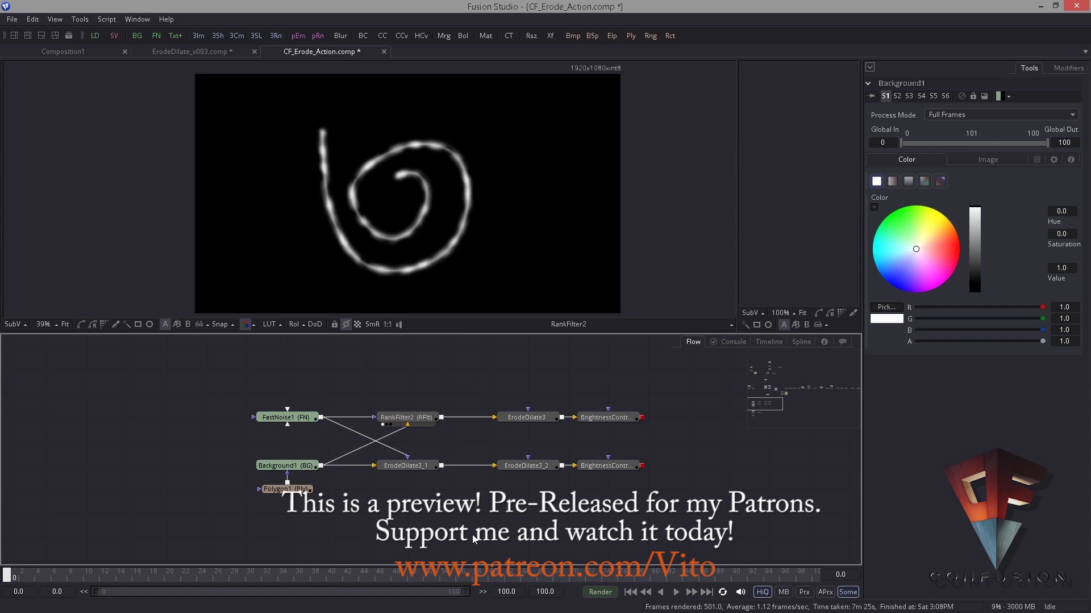
- View the ErodeDilate3 and BrightnessContrast4 outputs of the upper branch and examine the spiral stroke up close
left_click(550, 419)
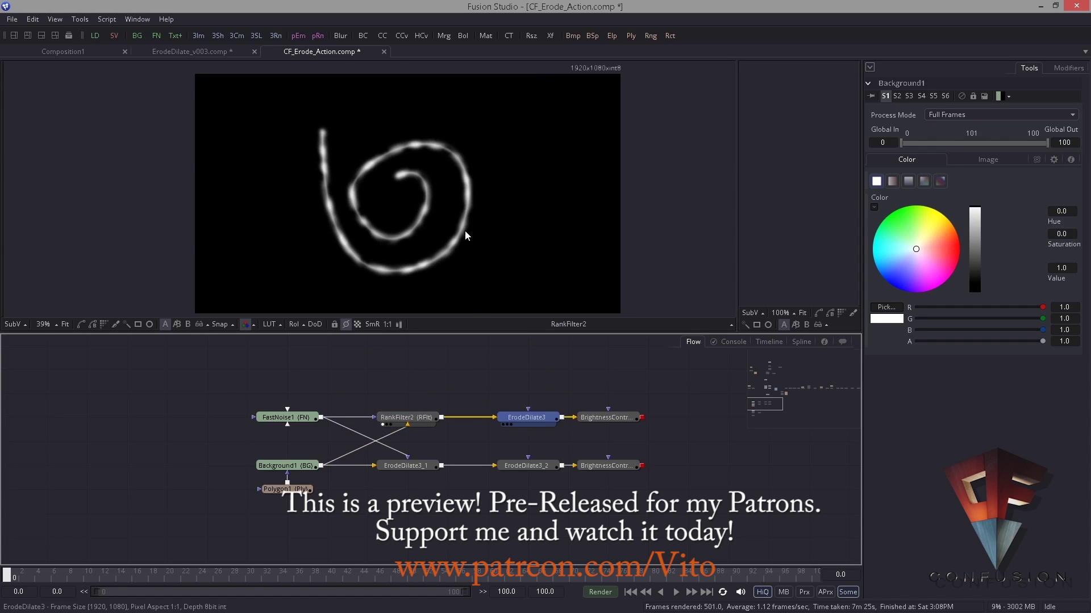
key("1")
left_click(607, 417)
key("1")
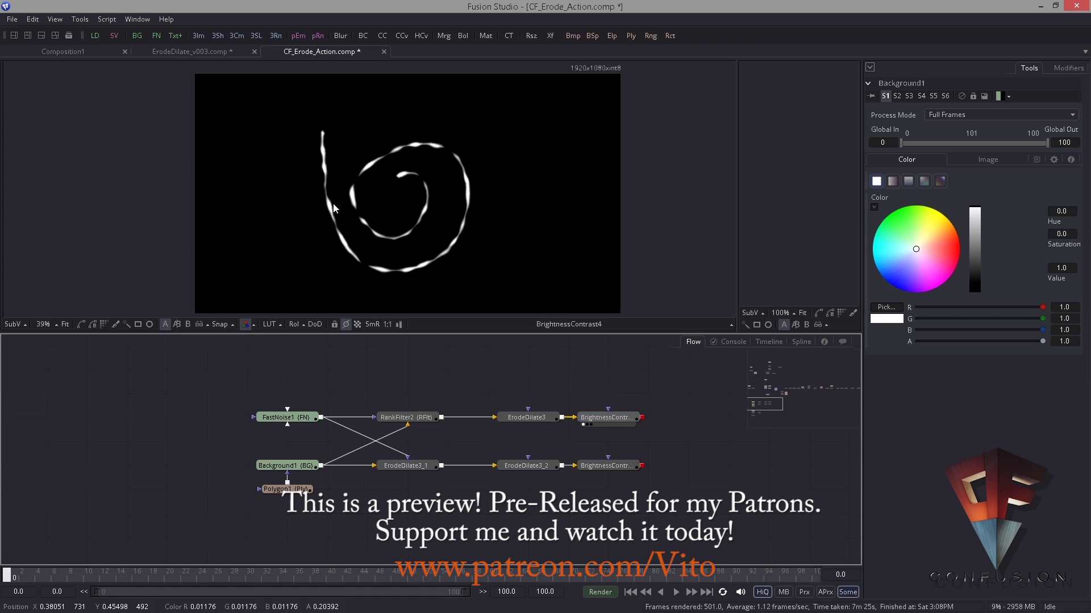
key("ctrl+f")
left_click_drag(454, 245, 445, 236)
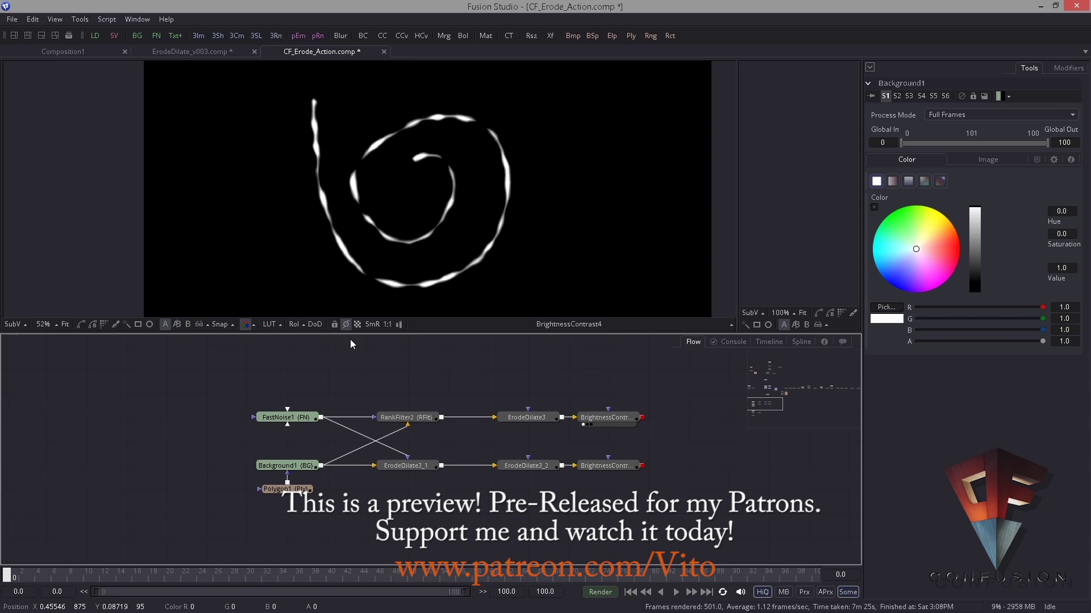
- Show the ErodeDilate3_1 settings and display the BrightnessContrast output of the lower branch for comparison
left_click(431, 467)
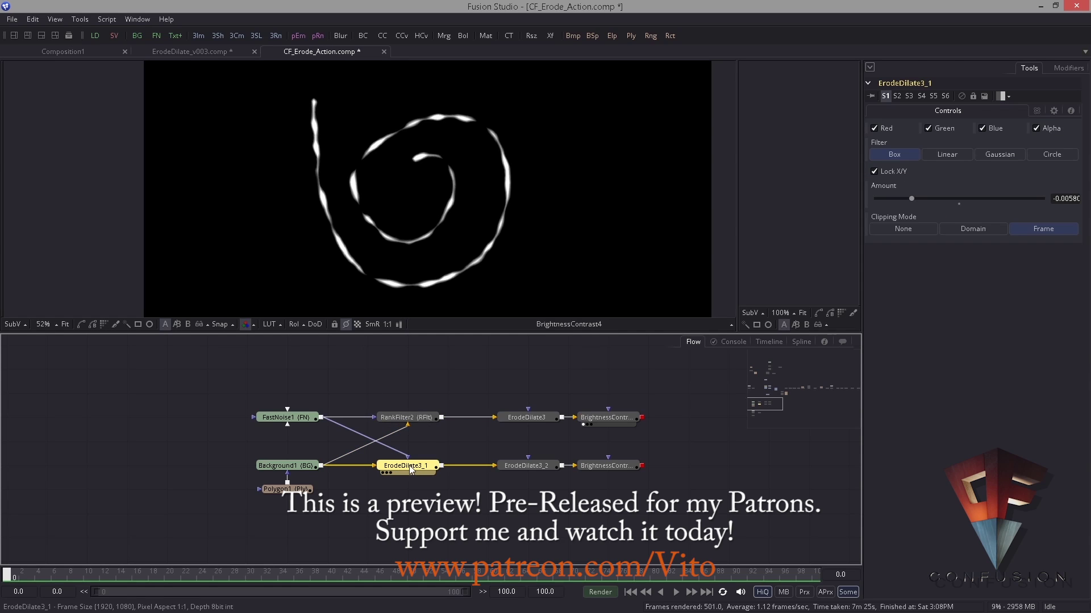
left_click(431, 374)
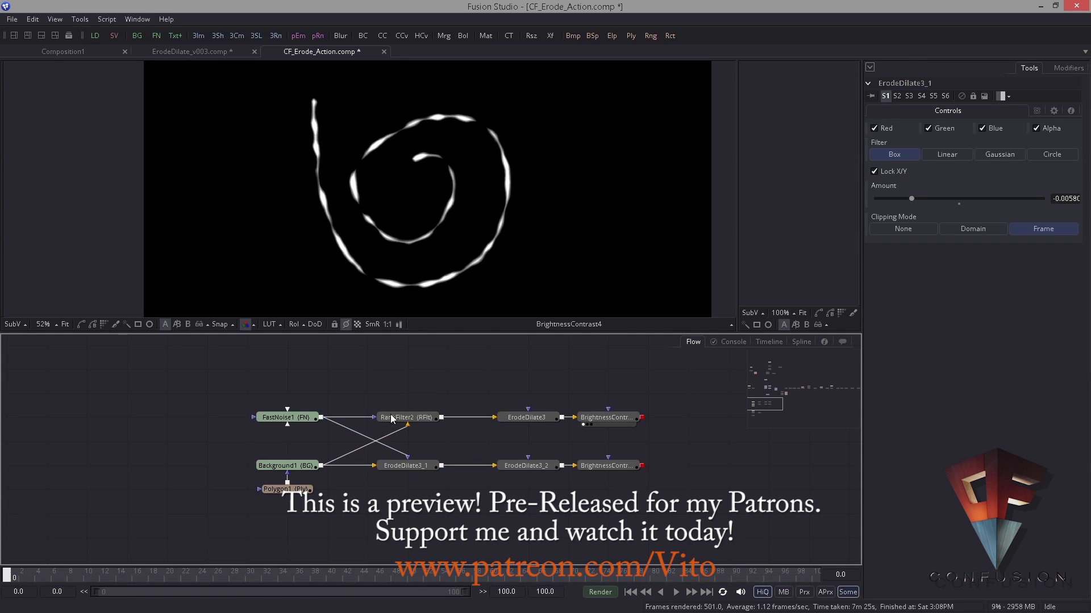
left_click(395, 466)
left_click_drag(607, 464, 423, 121)
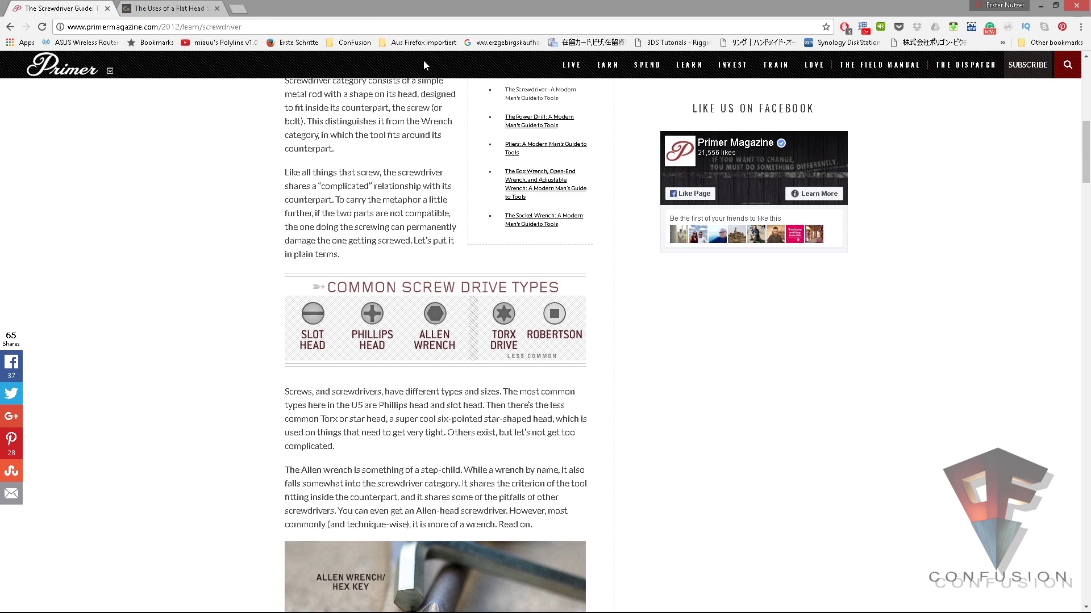
- Switch to the ThoughtCo flat head screwdriver article and highlight the paragraph starting "While one of the most commonly found tools"
left_click(168, 8)
left_click_drag(336, 307, 629, 364)
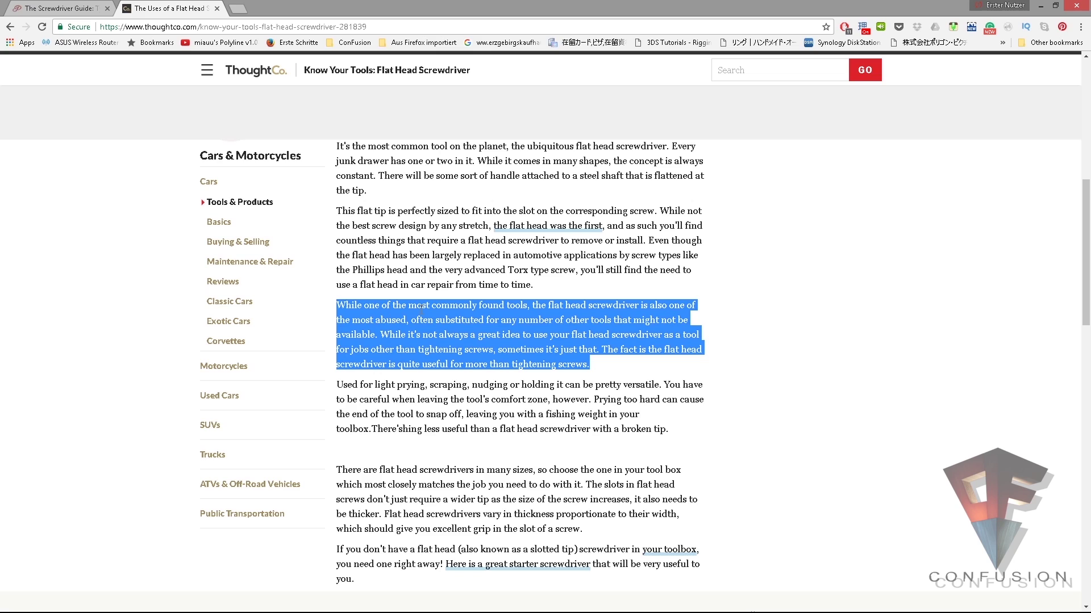